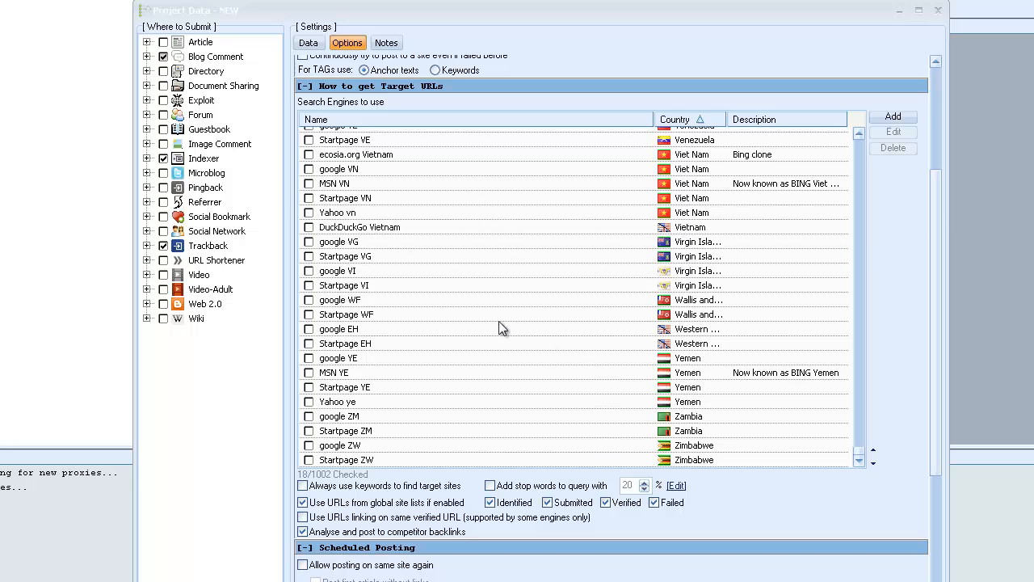
# Step: Enable skipping sites with more than 50 outgoing links on one page in the project's URL filter options
pyautogui.click(315, 43)
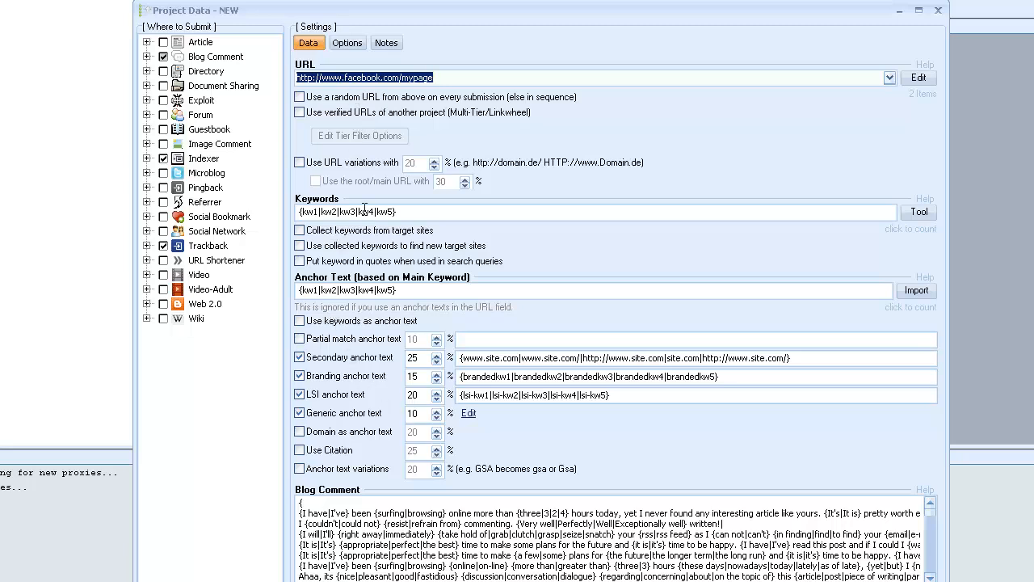
pyautogui.click(345, 43)
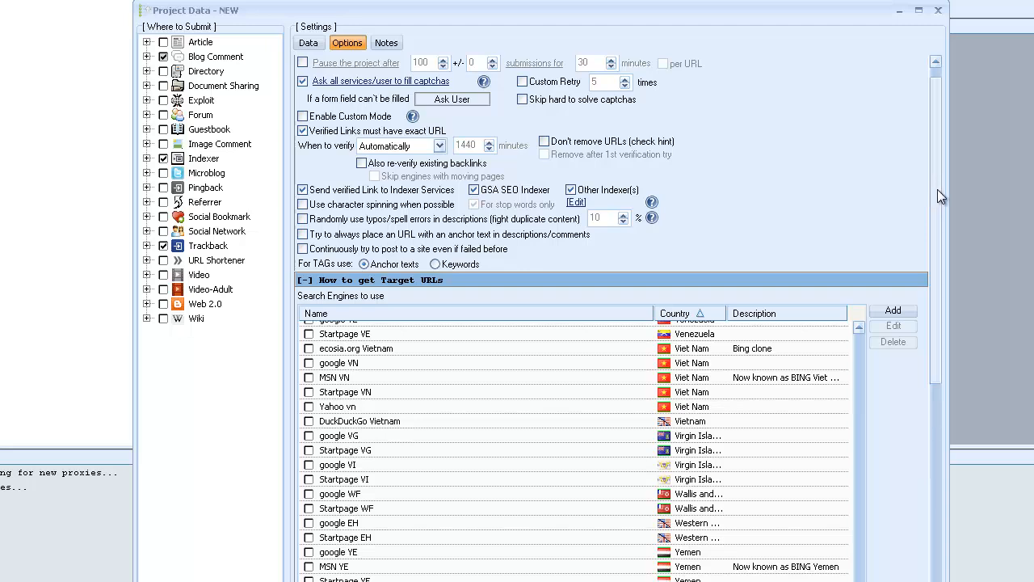
pyautogui.scroll(1, 937, 189)
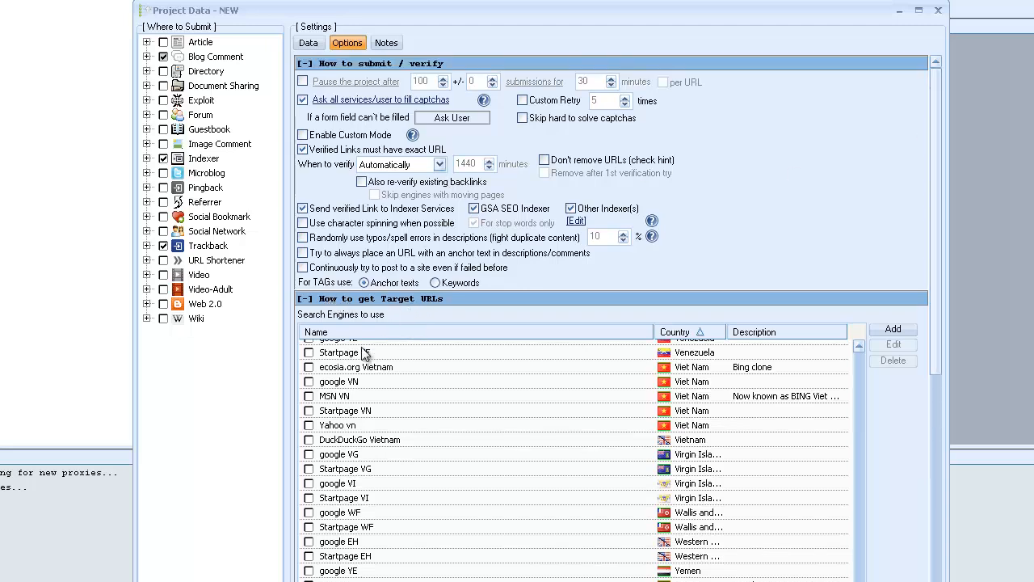
pyautogui.scroll(-6, 612, 363)
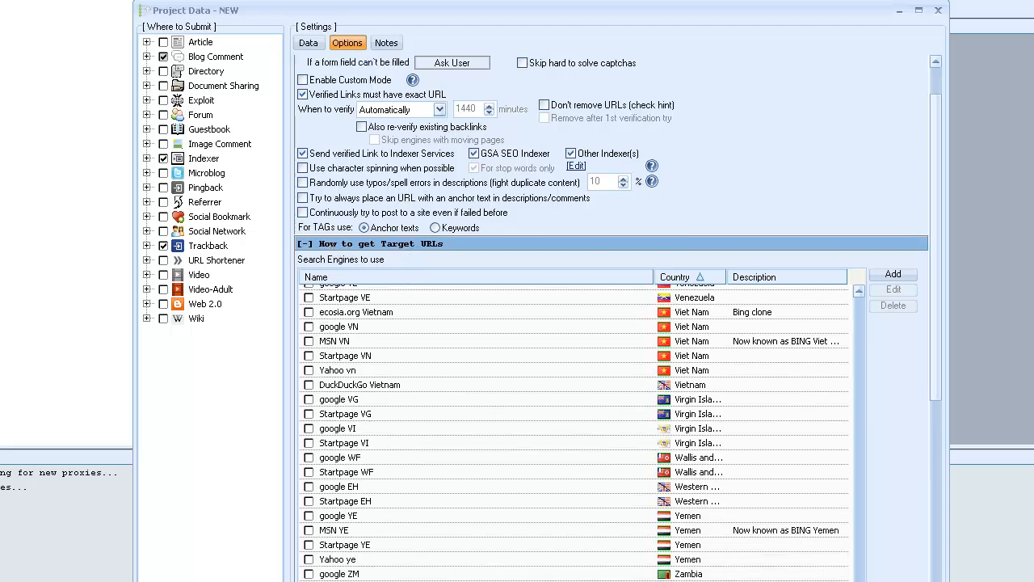
pyautogui.scroll(-3, 614, 324)
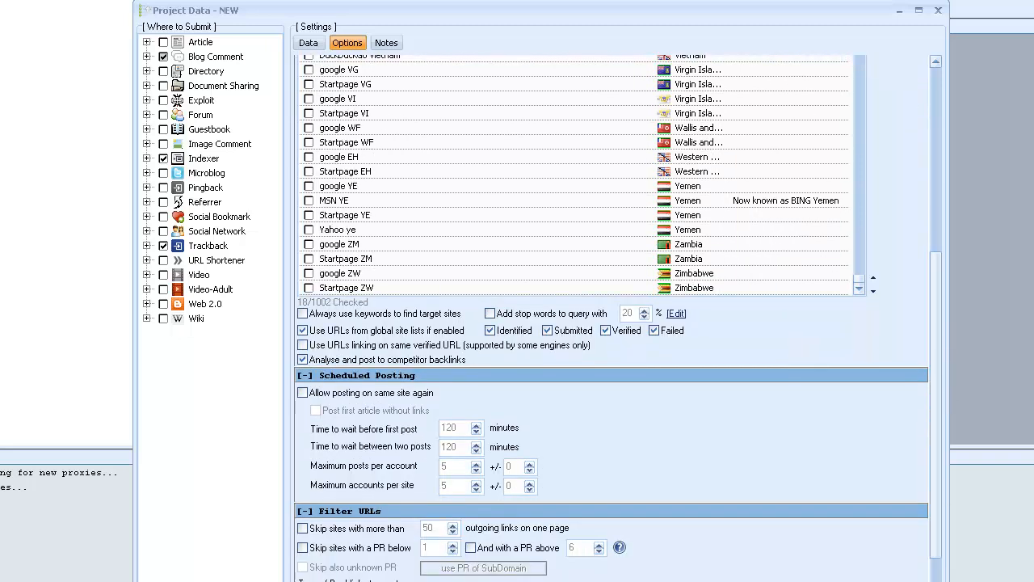
pyautogui.scroll(-4, 612, 324)
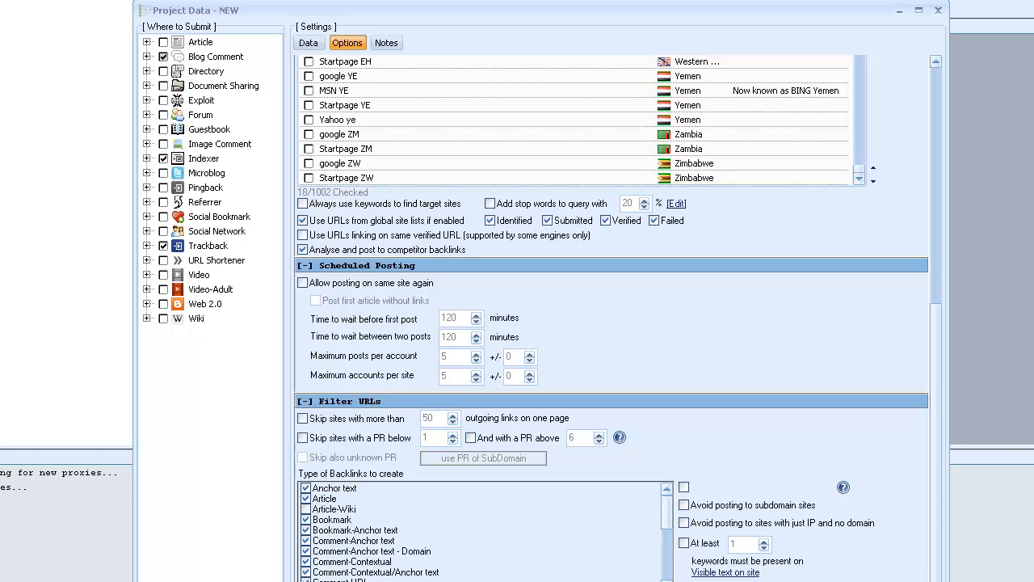
pyautogui.scroll(-3, 612, 324)
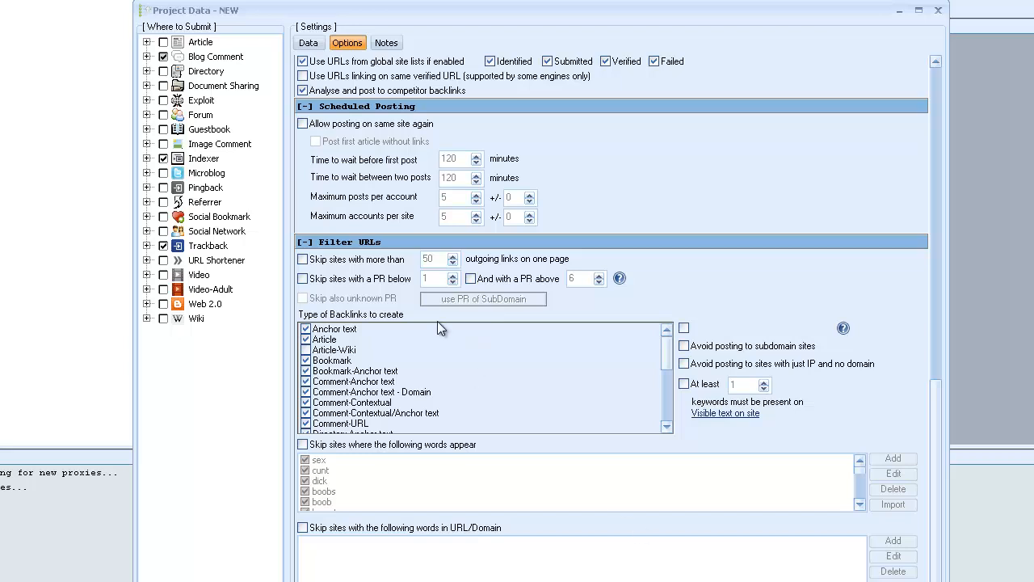
pyautogui.click(311, 260)
pyautogui.doubleClick(433, 258)
# Step: Try skipping sites with a PR below 2, toggle the upper PR limit, and turn the PR filter off
pyautogui.click(303, 280)
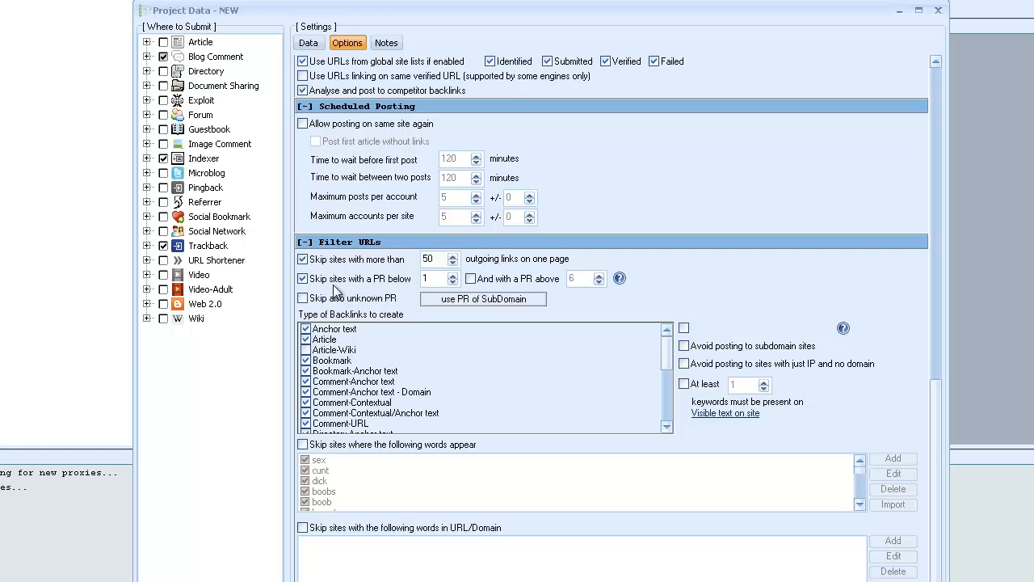
pyautogui.click(452, 275)
pyautogui.click(471, 278)
pyautogui.click(472, 280)
pyautogui.click(303, 278)
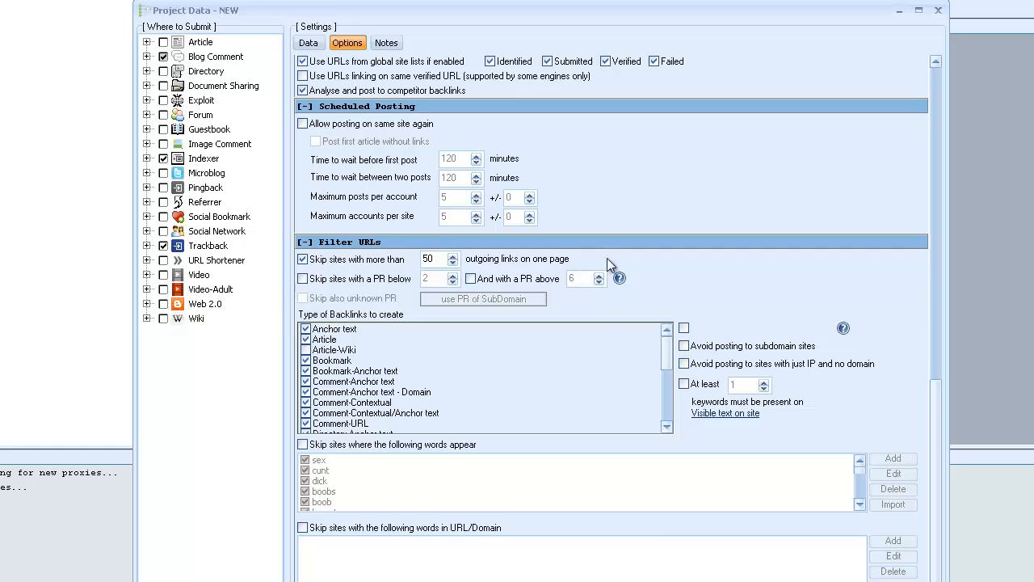
# Step: Turn the minimum PR filter back on and base it on the PR of Page
pyautogui.click(303, 280)
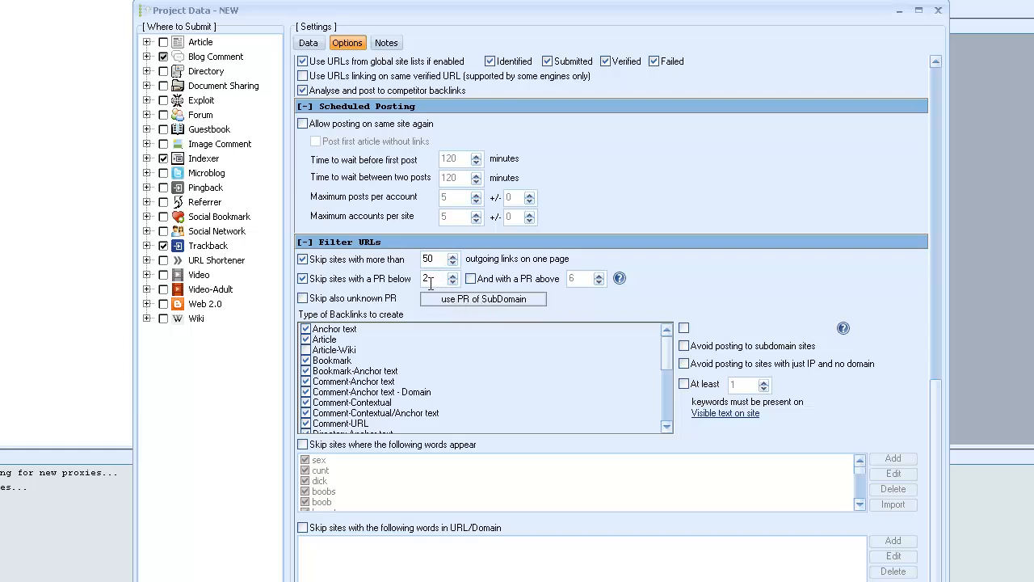
pyautogui.click(487, 300)
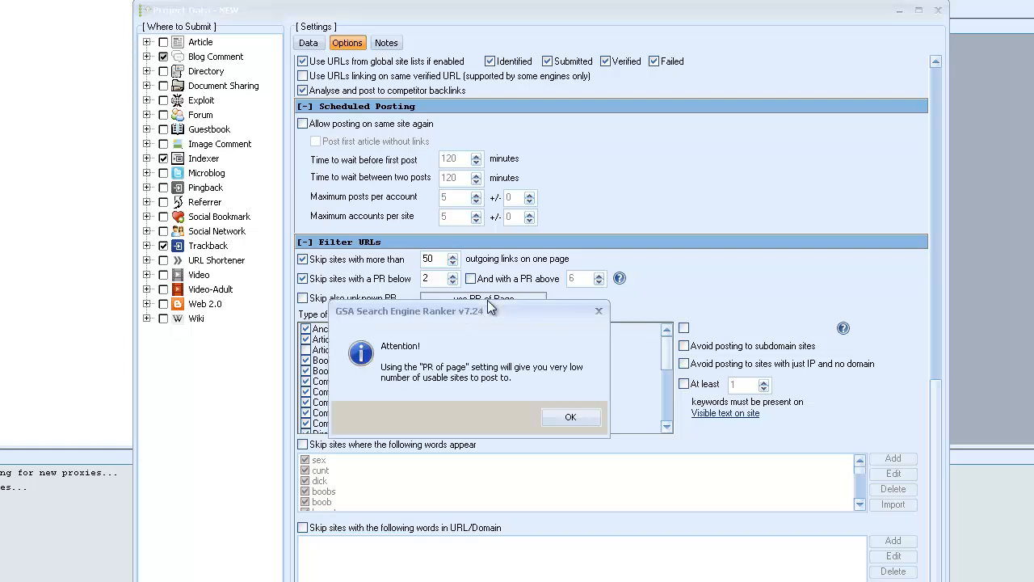
pyautogui.click(582, 422)
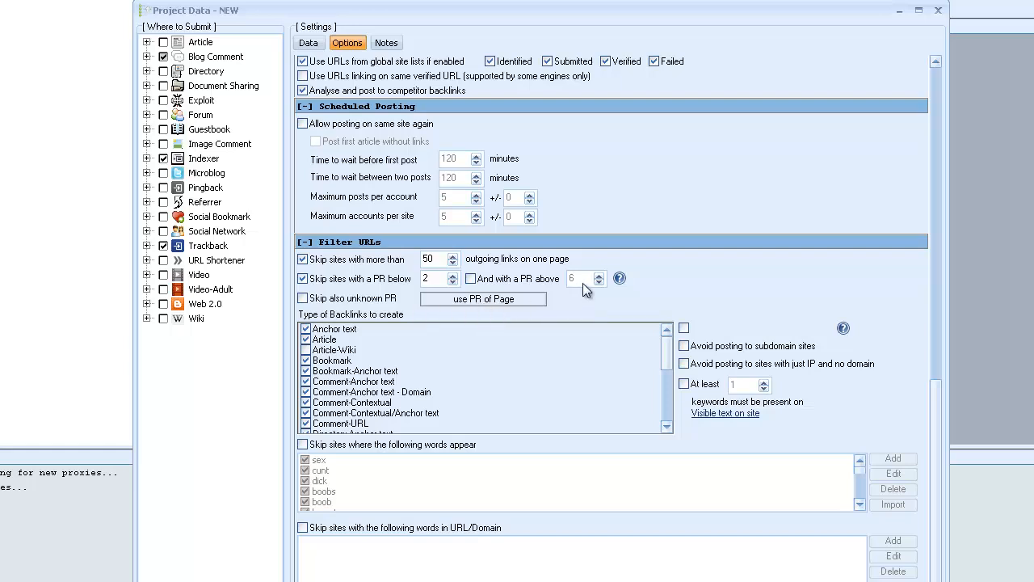
# Step: Try skipping unknown PR sites based on the PR of Page, and turn off the minimum PR filter
pyautogui.click(488, 308)
pyautogui.click(303, 299)
pyautogui.click(483, 300)
pyautogui.click(517, 303)
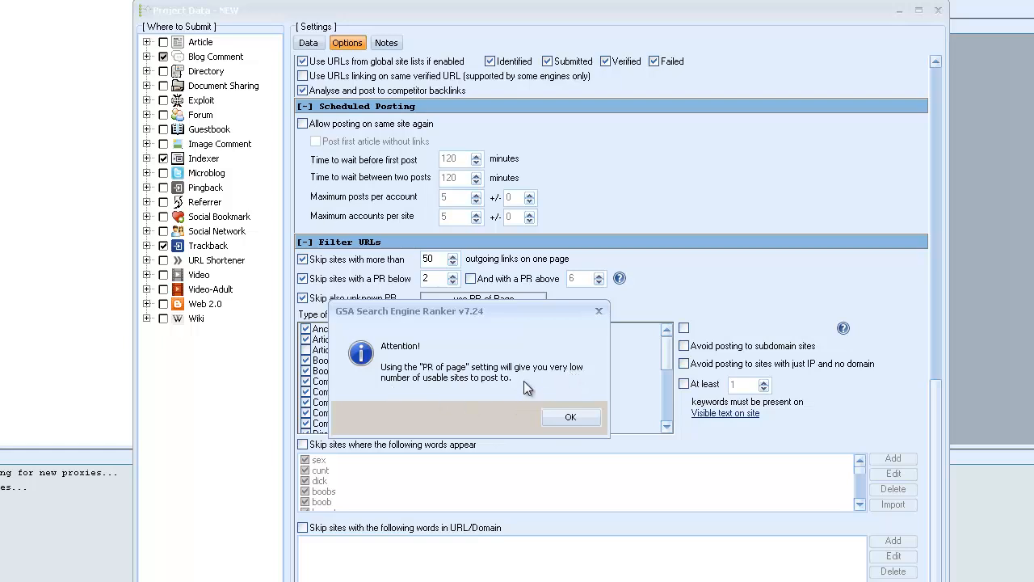
pyautogui.click(571, 417)
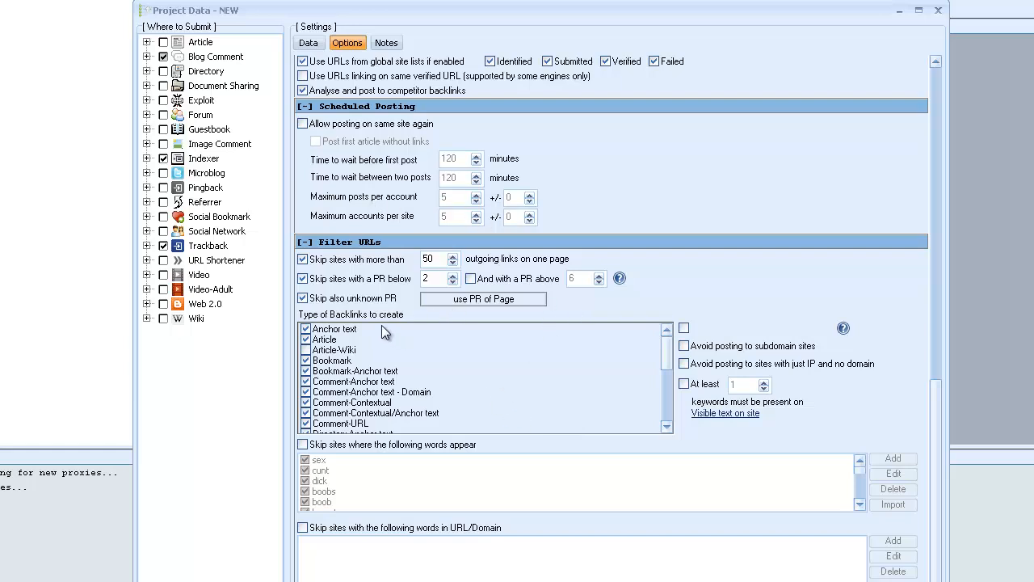
pyautogui.click(303, 279)
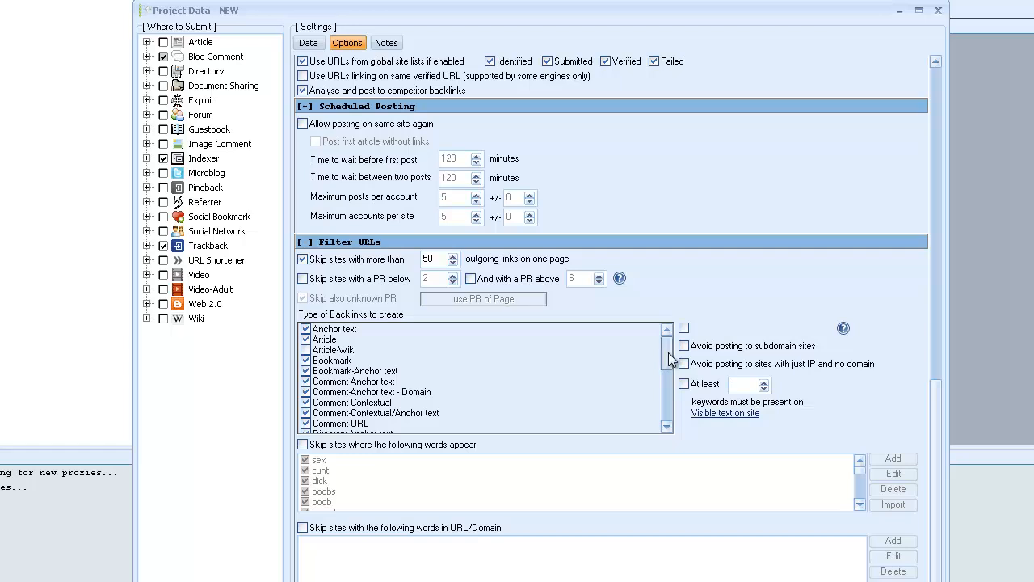
# Step: Add Forum Post to the types of backlinks to create, accepting the warning
pyautogui.moveTo(669, 352); pyautogui.dragTo(671, 419)
pyautogui.scroll(3, 672, 422)
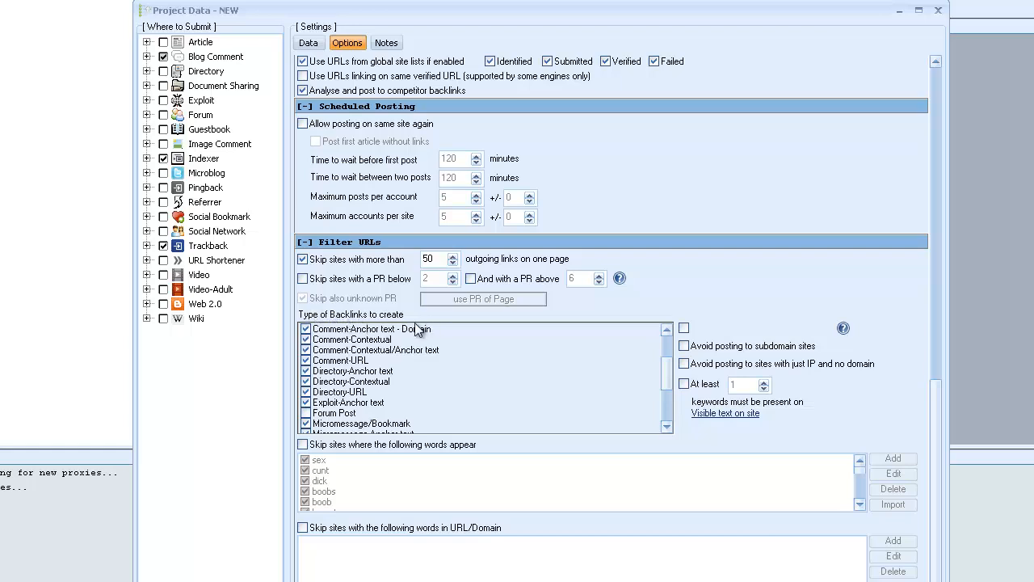
pyautogui.click(308, 413)
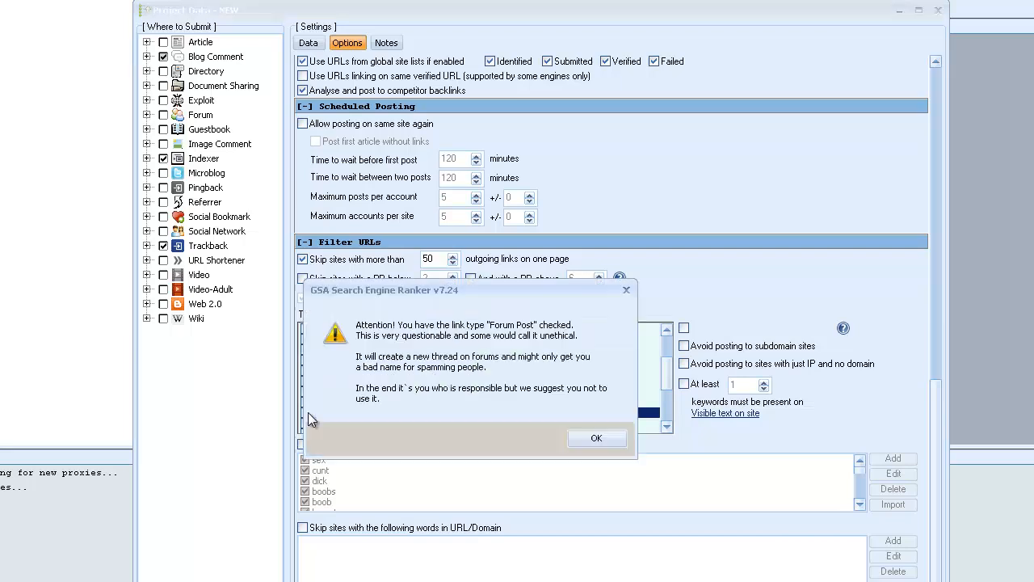
pyautogui.click(598, 440)
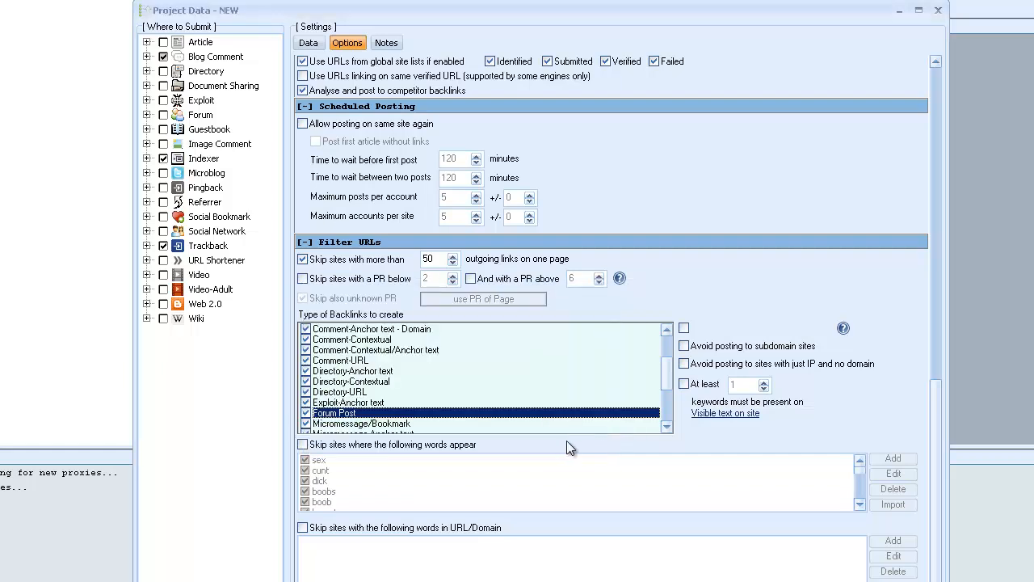
# Step: Examine the remaining backlink types through the end of the list
pyautogui.click(667, 426)
pyautogui.click(668, 425)
pyautogui.click(667, 425)
pyautogui.click(668, 426)
pyautogui.click(668, 426)
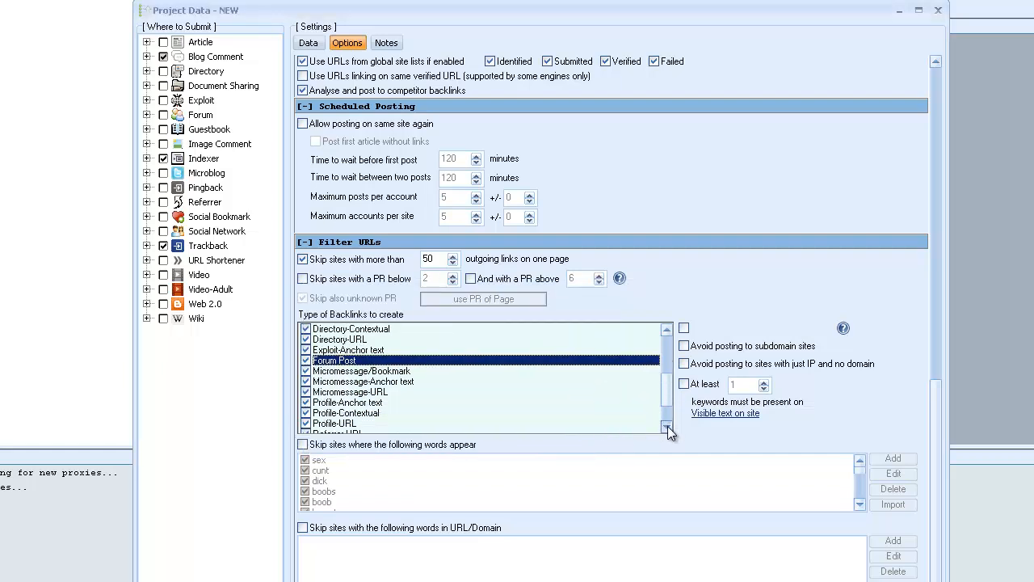
pyautogui.click(667, 426)
pyautogui.click(667, 426)
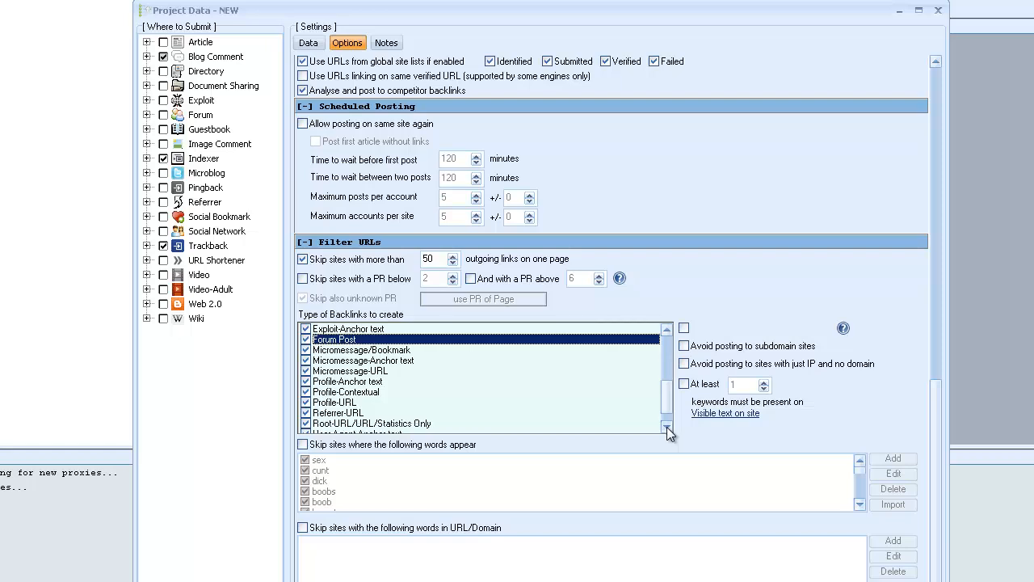
pyautogui.click(667, 427)
pyautogui.click(666, 427)
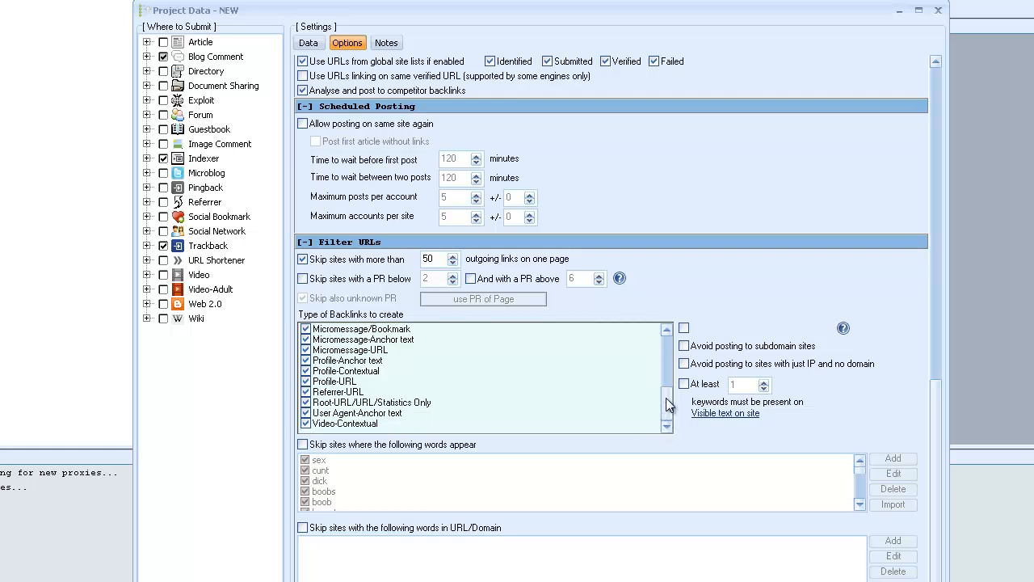
pyautogui.moveTo(669, 404); pyautogui.dragTo(668, 346)
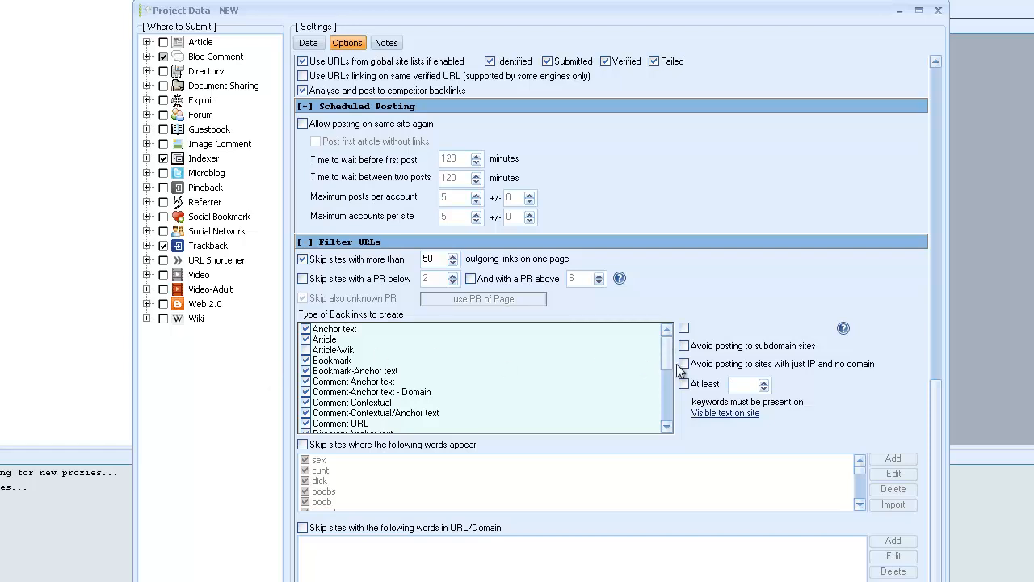
# Step: Add Article-Wiki to the backlink types and enable avoiding sites with just an IP and no domain
pyautogui.moveTo(671, 358)
pyautogui.mouseDown()
pyautogui.moveTo(670, 395)
pyautogui.moveTo(670, 342)
pyautogui.mouseUp()
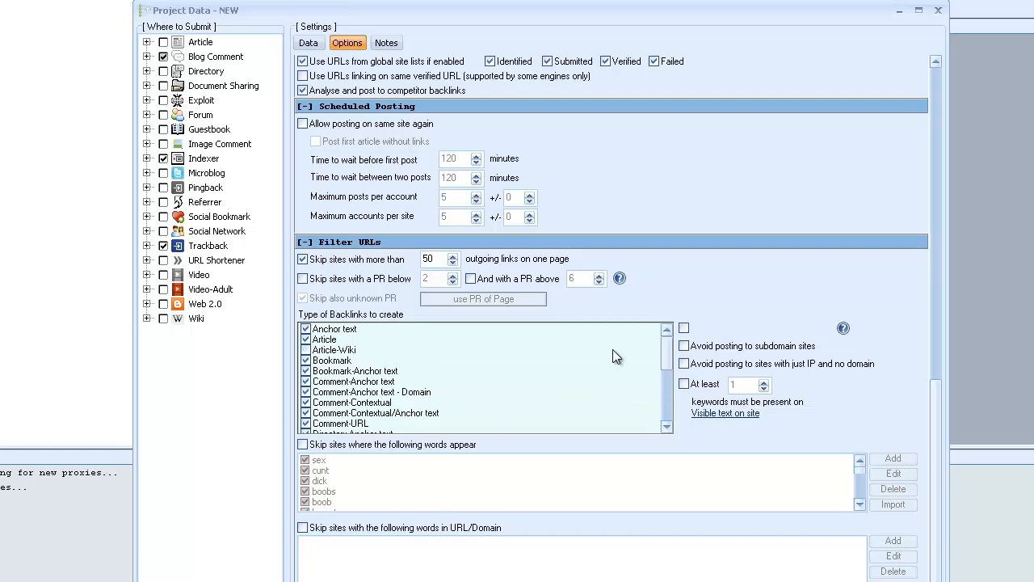
pyautogui.click(307, 350)
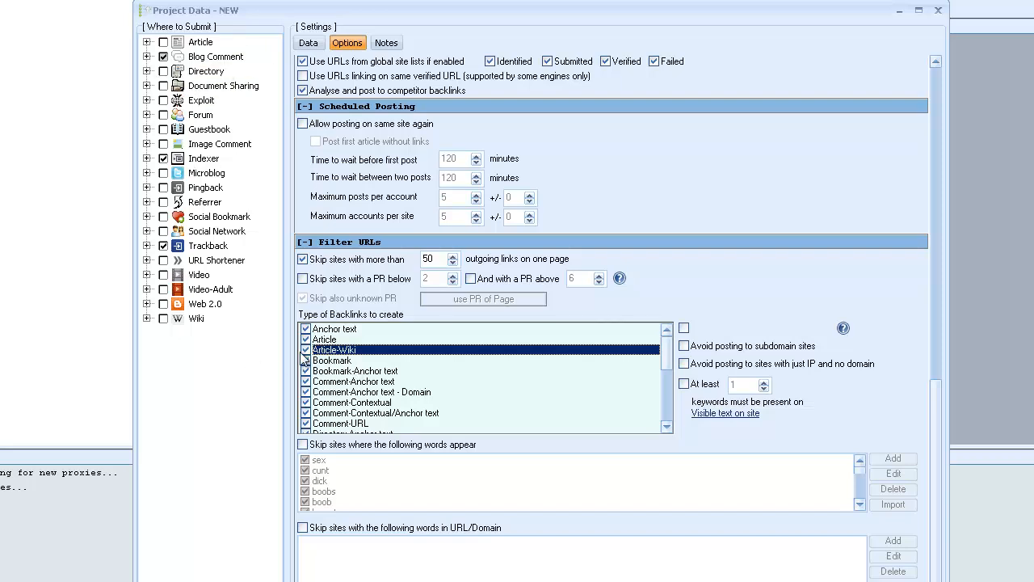
pyautogui.moveTo(669, 356)
pyautogui.mouseDown()
pyautogui.moveTo(667, 404)
pyautogui.moveTo(659, 362)
pyautogui.moveTo(663, 412)
pyautogui.moveTo(667, 356)
pyautogui.moveTo(666, 432)
pyautogui.moveTo(676, 349)
pyautogui.mouseUp()
pyautogui.moveTo(666, 352); pyautogui.dragTo(662, 321)
pyautogui.moveTo(689, 332)
pyautogui.click(684, 364)
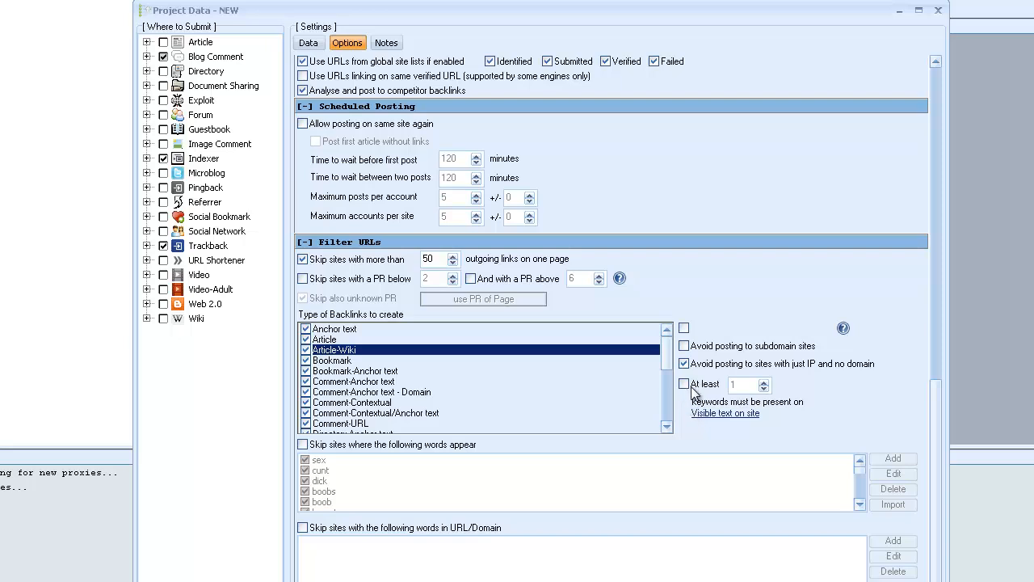
# Step: Try requiring at least 1 keyword in the visible text on site, and decline the warning
pyautogui.moveTo(691, 393)
pyautogui.click(684, 385)
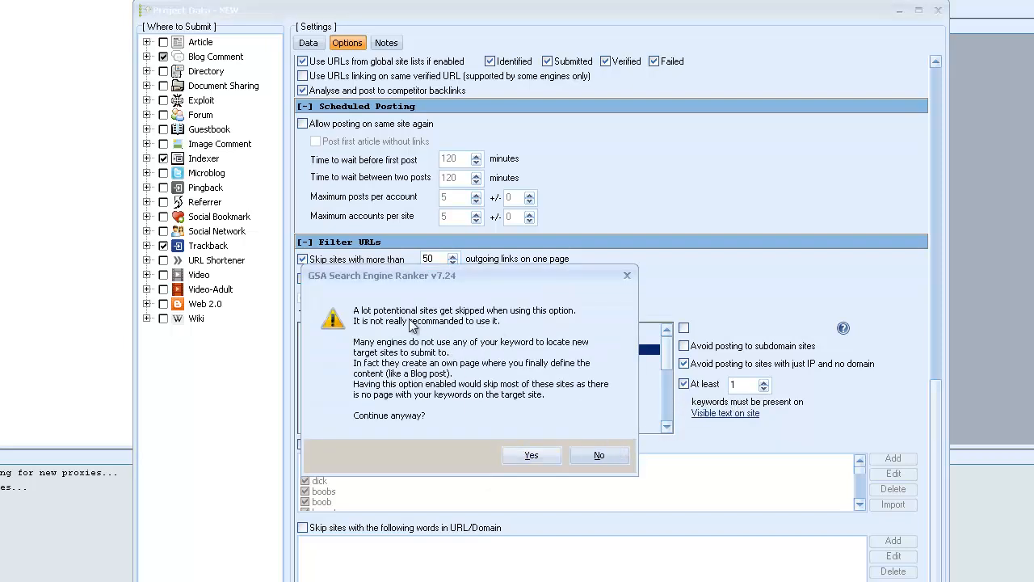
pyautogui.click(599, 457)
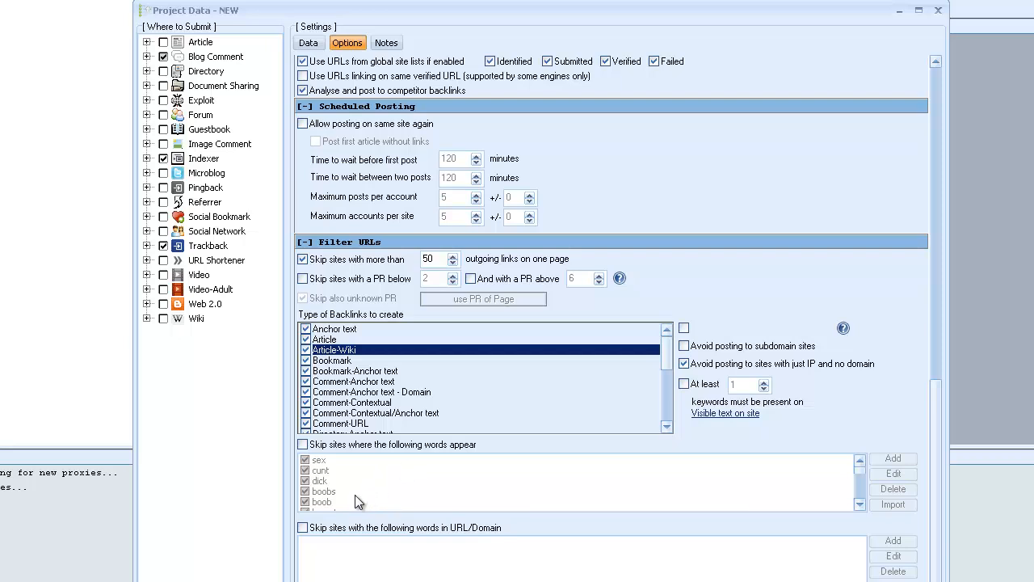
# Step: Enable skipping sites where the listed words appear and sites with listed words in their URL/Domain
pyautogui.click(316, 450)
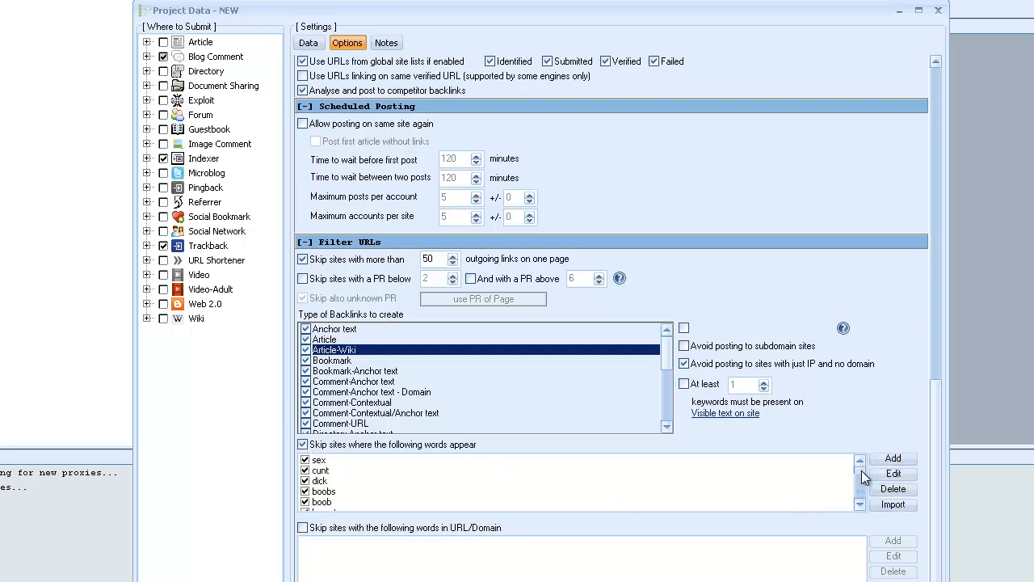
pyautogui.moveTo(861, 471)
pyautogui.mouseDown()
pyautogui.moveTo(858, 503)
pyautogui.moveTo(853, 467)
pyautogui.mouseUp()
pyautogui.moveTo(862, 472)
pyautogui.mouseDown()
pyautogui.moveTo(865, 501)
pyautogui.moveTo(863, 468)
pyautogui.mouseUp()
pyautogui.click(303, 527)
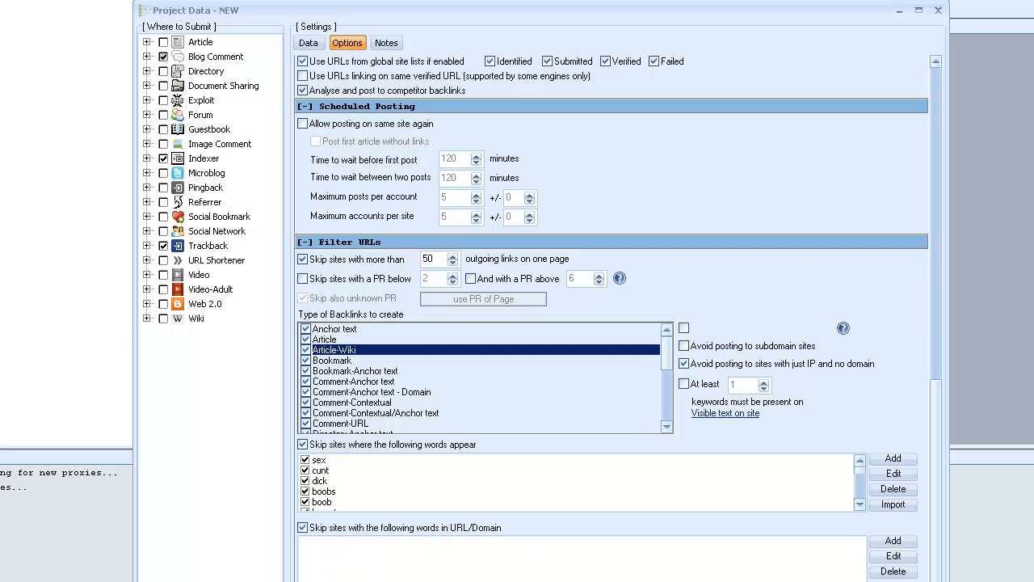